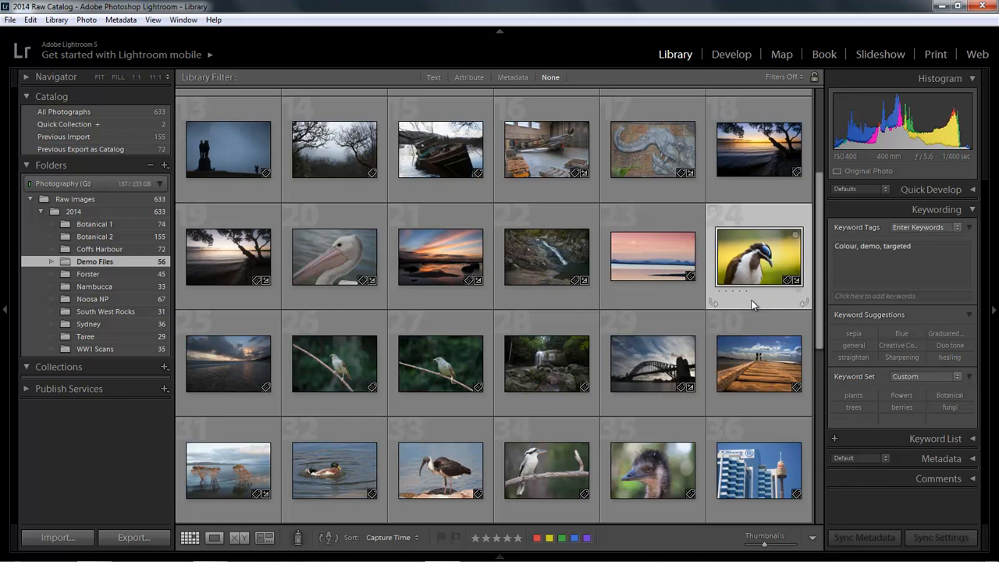
- Develop the photo of the blue-faced bird and reduce its yellow background's saturation with the targeted adjustment tool
left_click(730, 56)
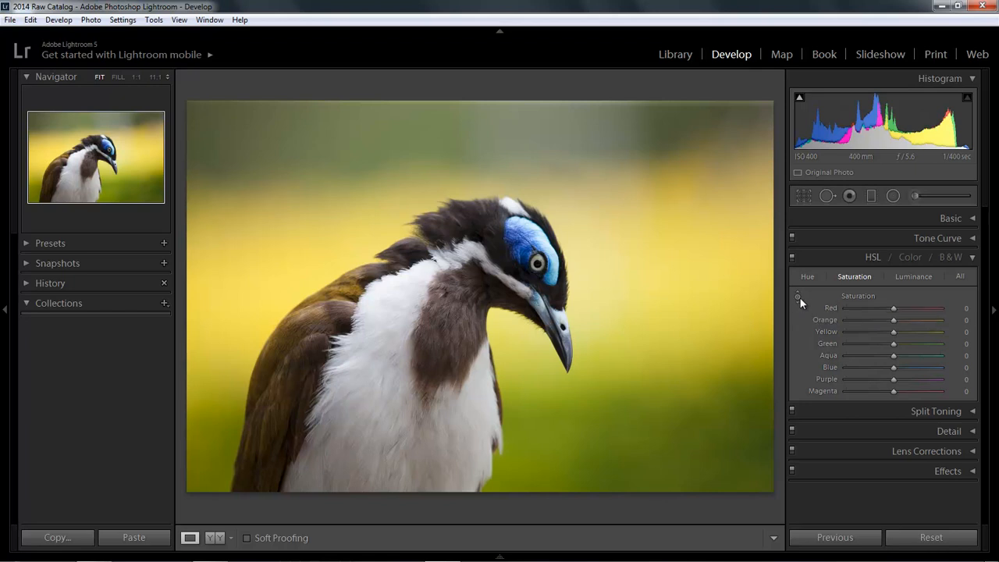
left_click(807, 277)
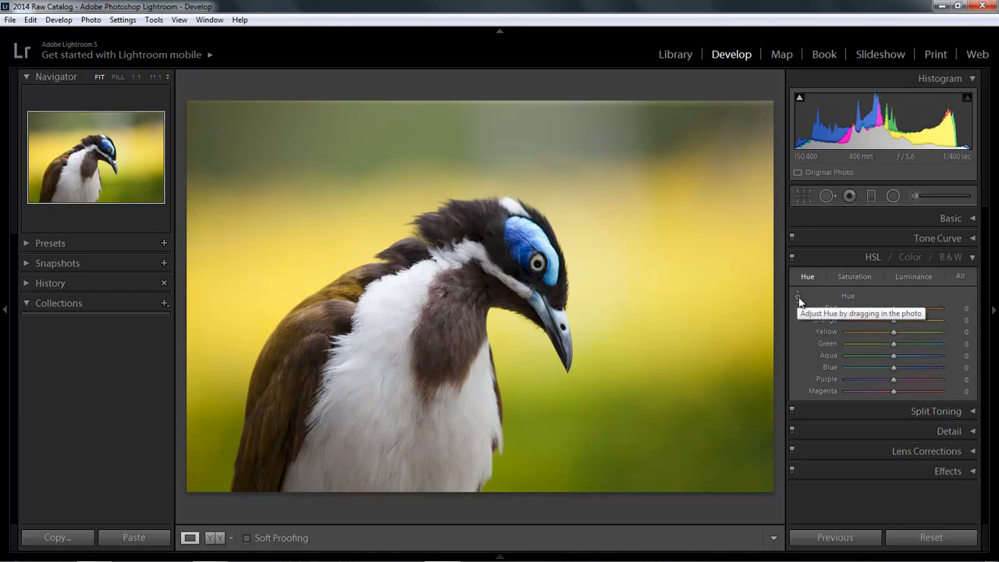
left_click(851, 277)
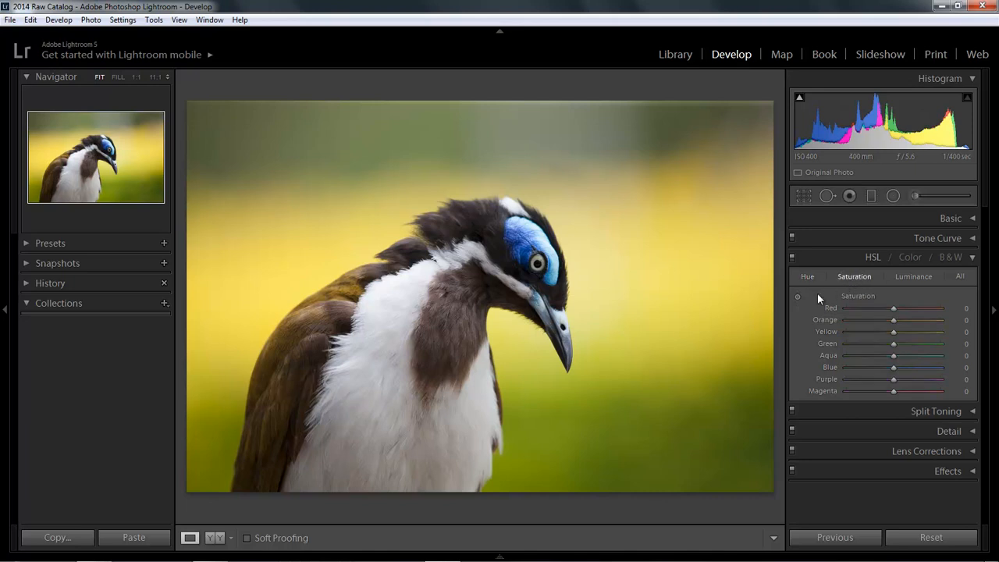
left_click(796, 297)
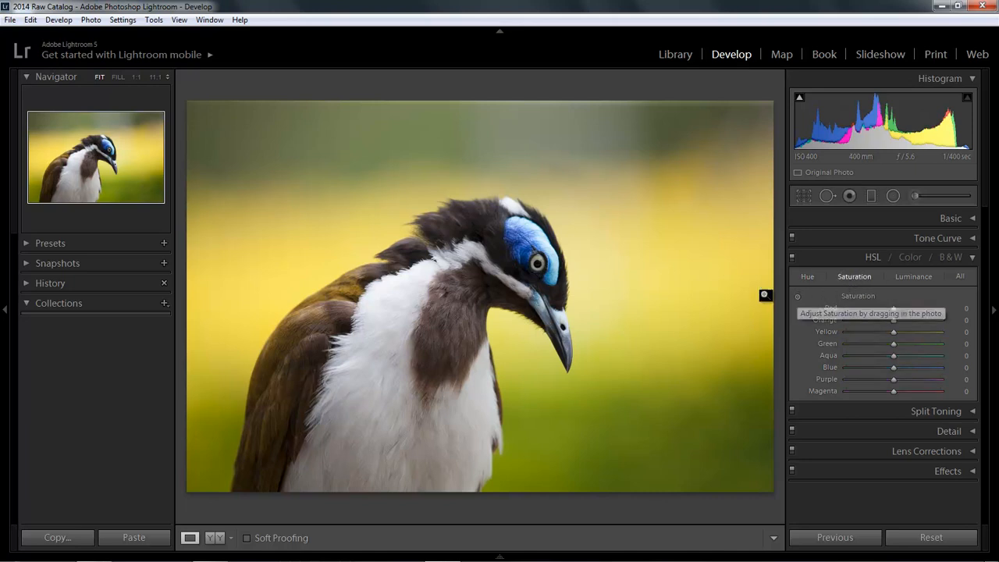
left_click(797, 295)
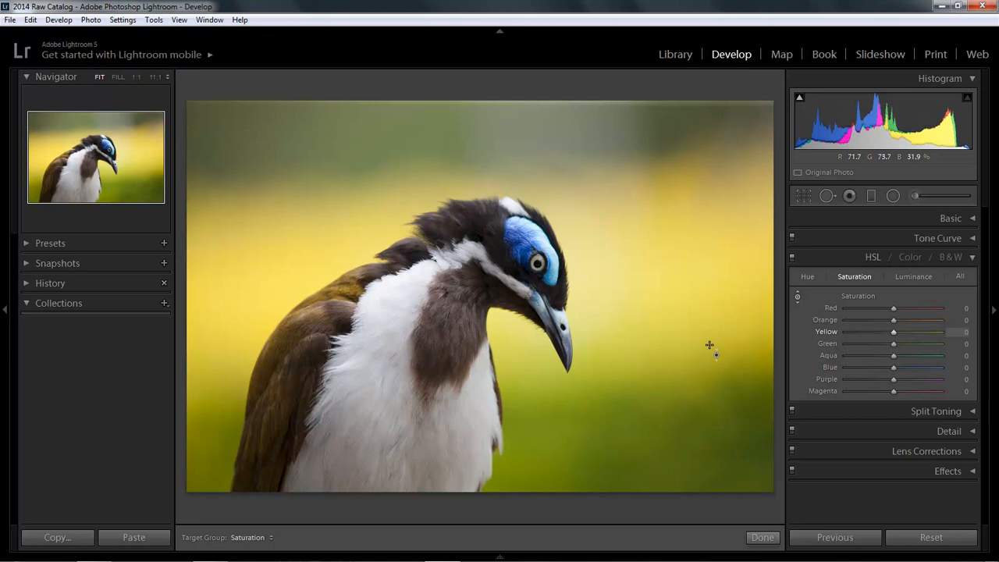
mouse_move(707, 345)
left_mouse_down()
mouse_move(709, 296)
mouse_move(699, 363)
left_mouse_up()
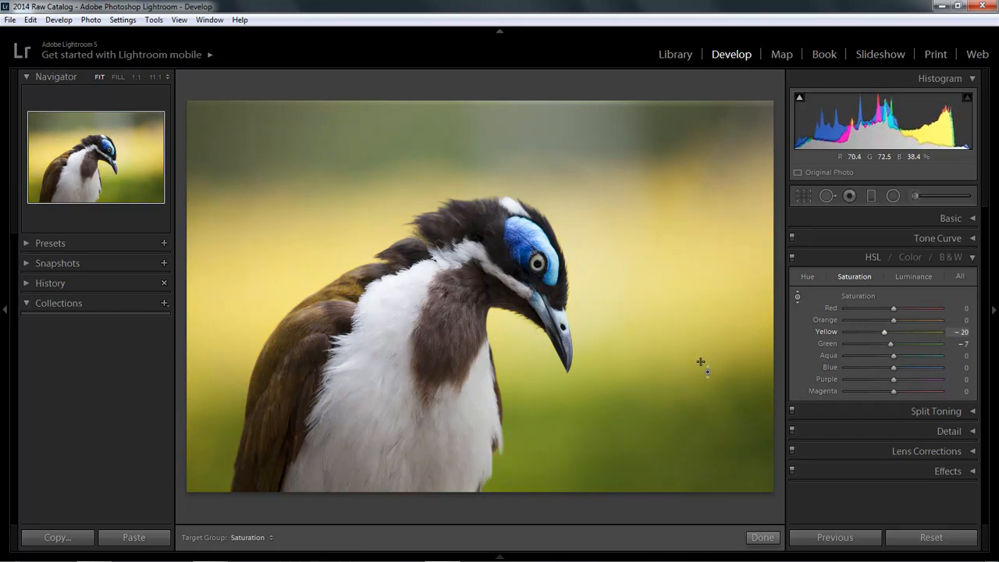
mouse_move(700, 351)
left_mouse_down()
mouse_move(700, 333)
mouse_move(701, 368)
mouse_move(698, 318)
mouse_move(699, 361)
left_mouse_up()
- Darken the bird's background to luminance Yellow −41, Green −11, and lower its saturation to Yellow −43, Green −13 using targeted adjustment
left_click(912, 277)
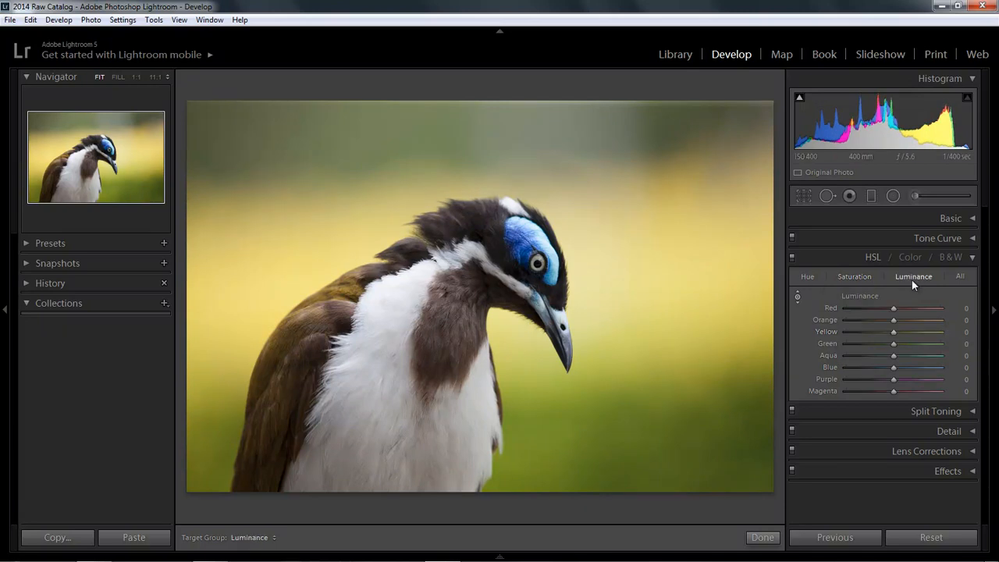
left_click_drag(681, 296, 679, 327)
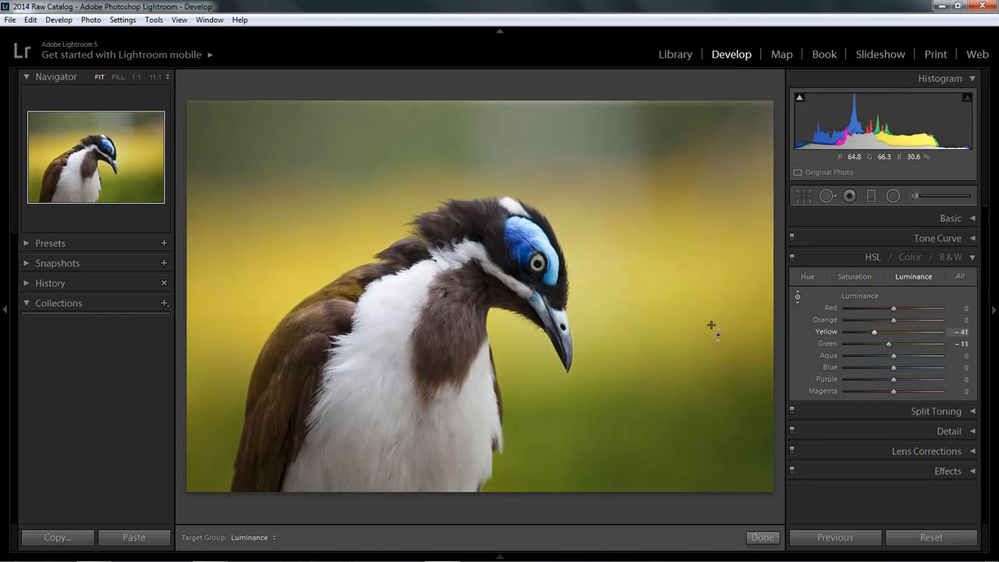
left_click(852, 276)
left_click_drag(689, 302, 683, 320)
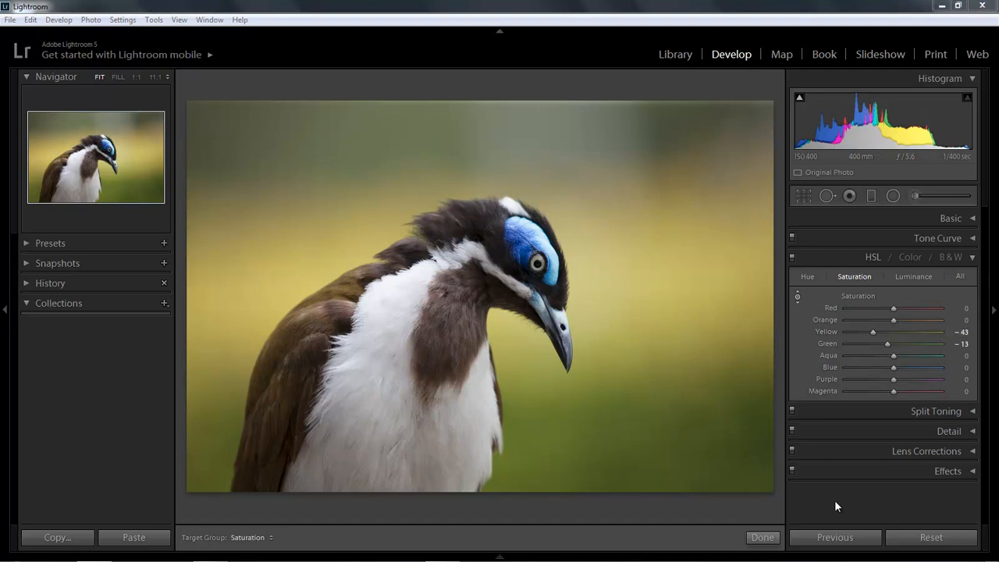
- Set the bird photo's Clarity to +25, Whites to +19 and Blacks to −29 in the basic adjustments
left_click(973, 257)
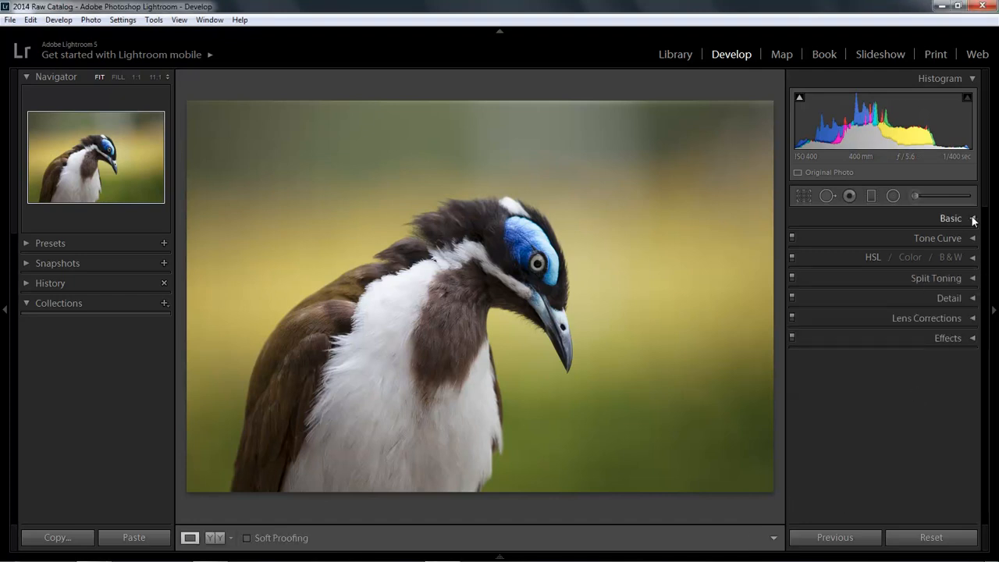
left_click(973, 220)
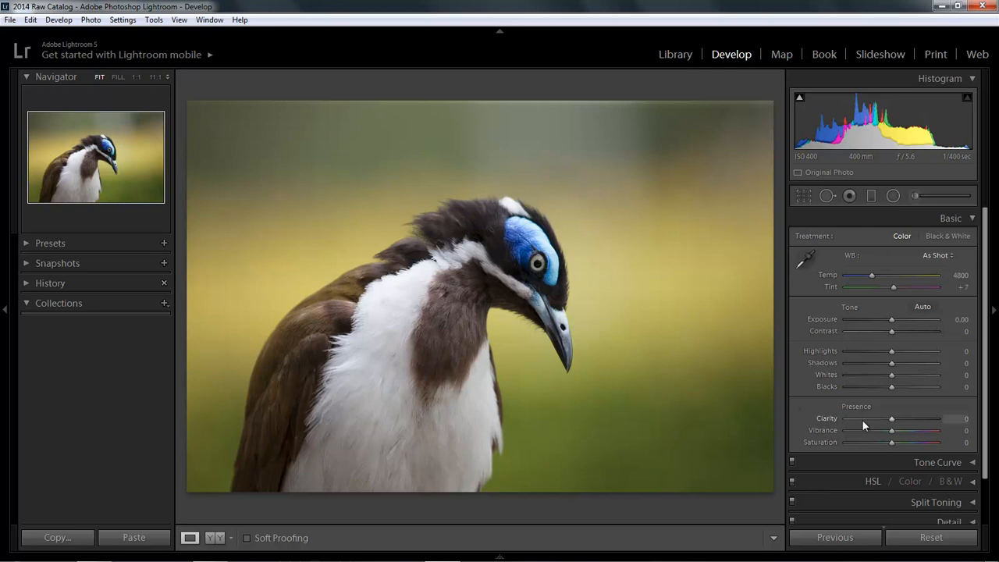
left_click_drag(891, 419, 901, 421)
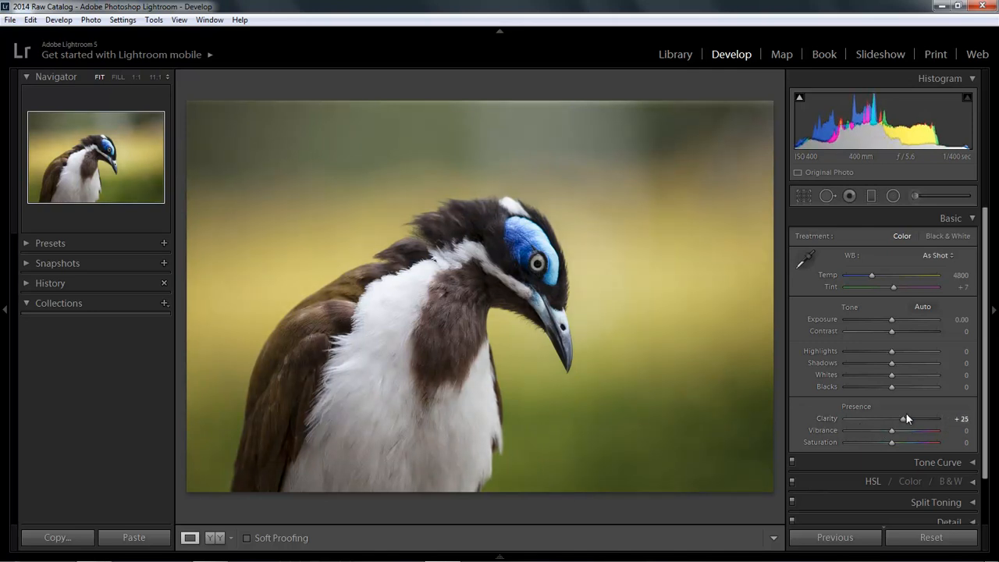
left_click_drag(892, 378, 878, 384)
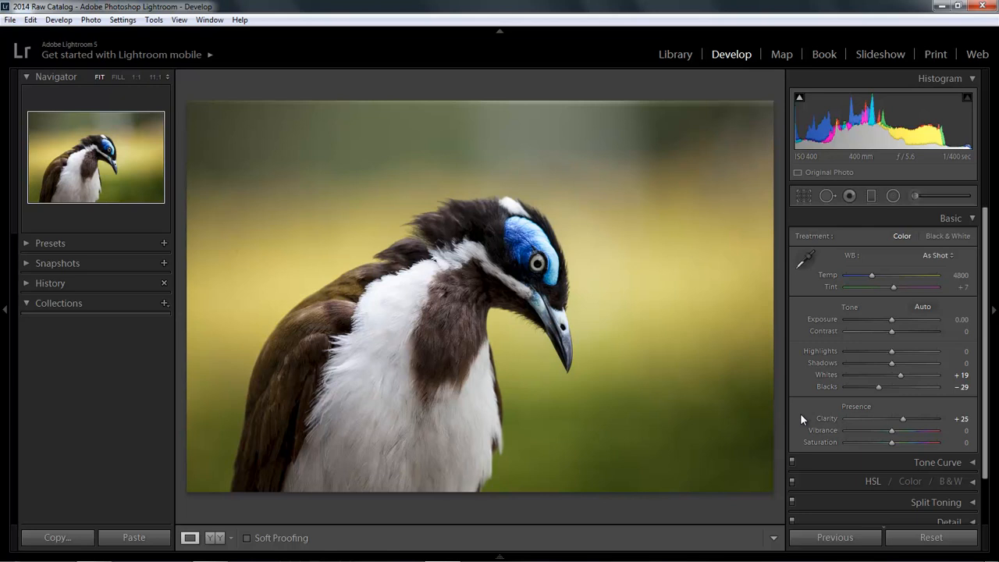
- Develop the stone elephant carving photo with auto tone, setting Exposure to −0.27 and Vibrance to +36
left_click(676, 54)
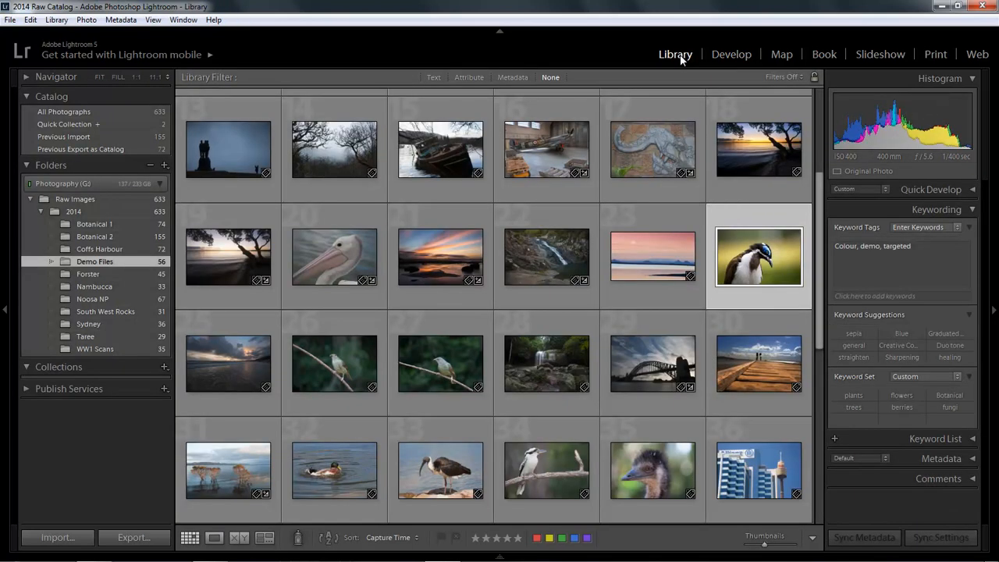
left_click(607, 141)
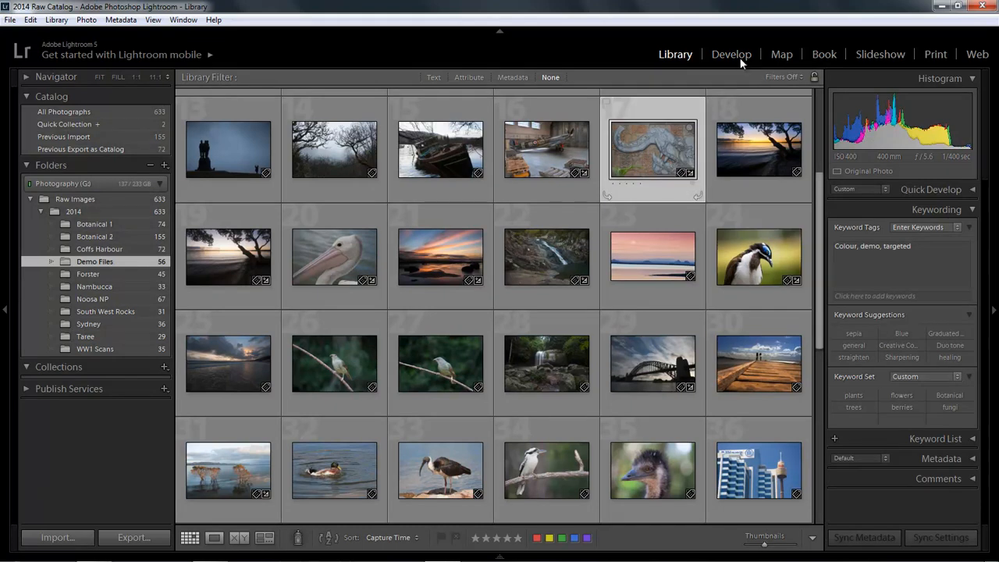
left_click(734, 54)
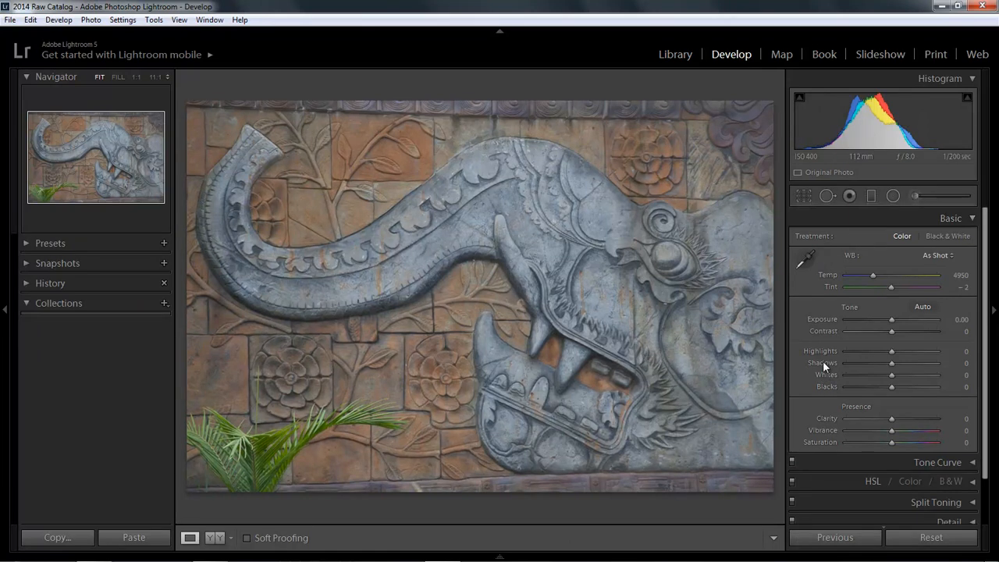
left_click(921, 306)
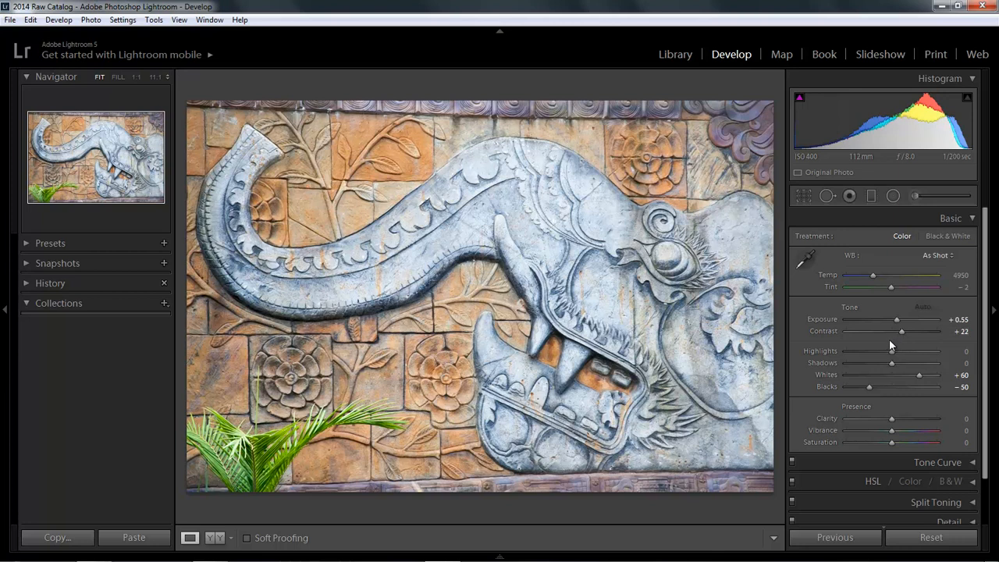
left_click_drag(897, 321, 889, 319)
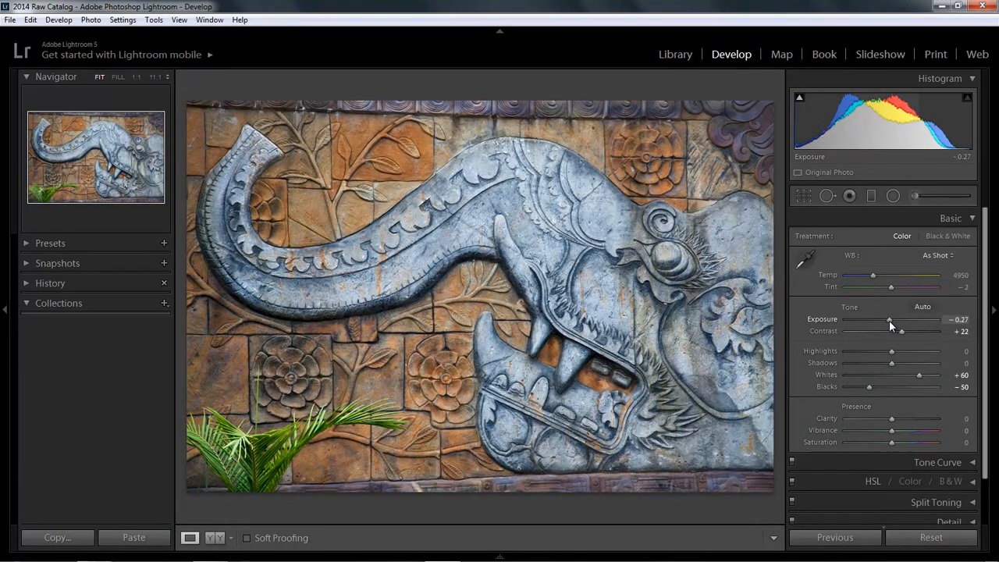
left_click(903, 430)
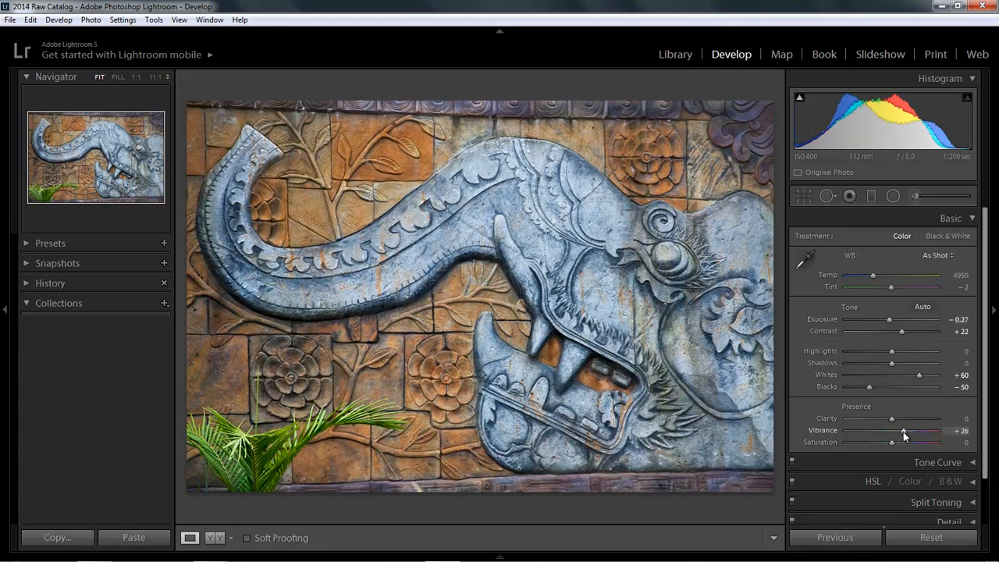
left_click_drag(902, 430, 906, 429)
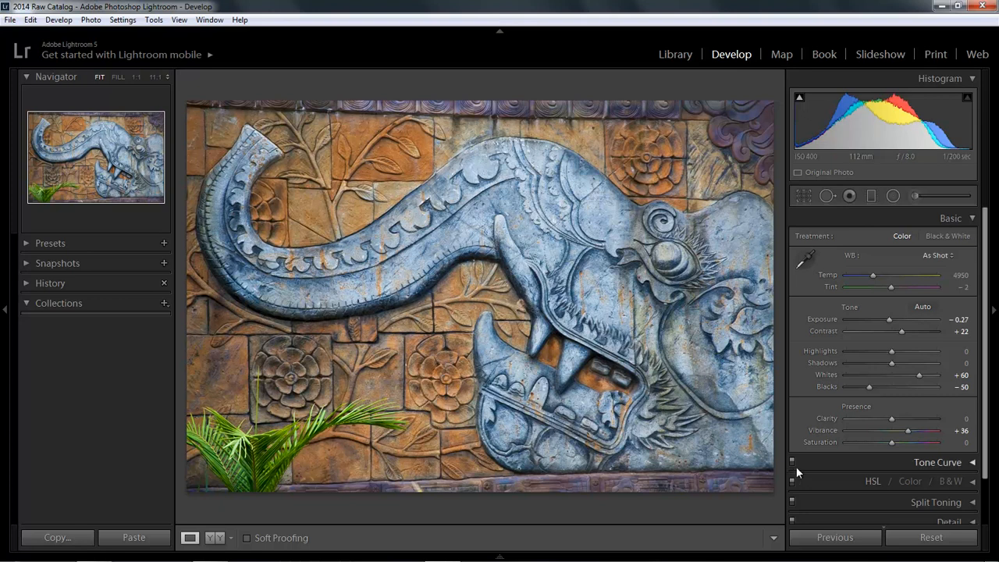
- With targeted saturation adjustment, boost the carved elephant to Blue +91, Aqua +4, and mute the palm fronds to Green −68, Yellow −18
scroll(985, 419, "down", 2)
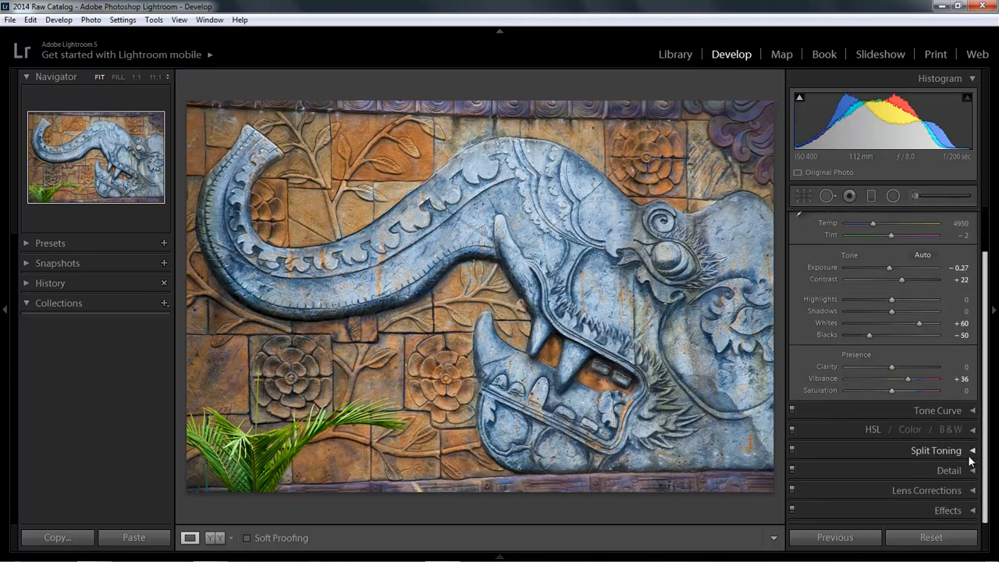
left_click(870, 427)
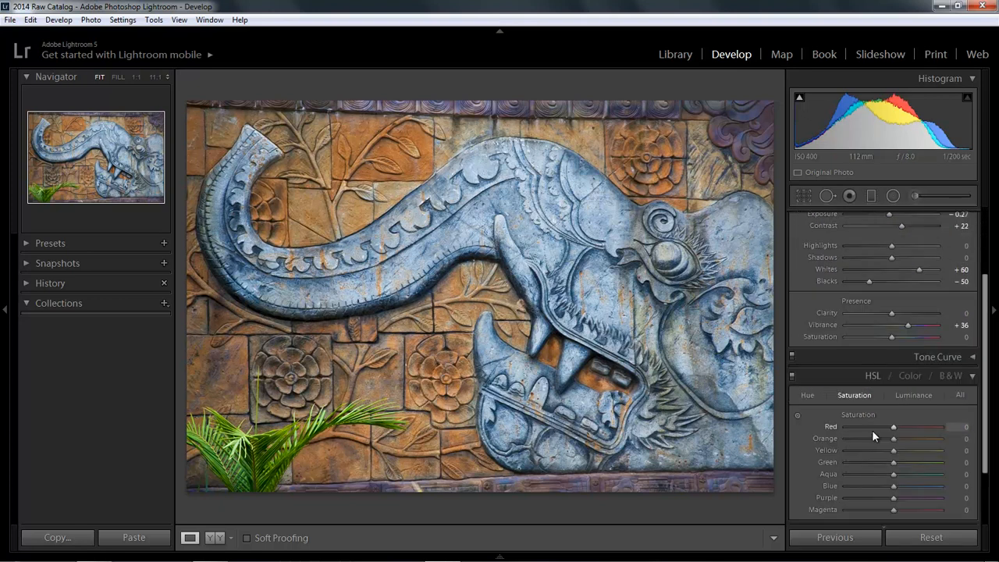
left_click(796, 414)
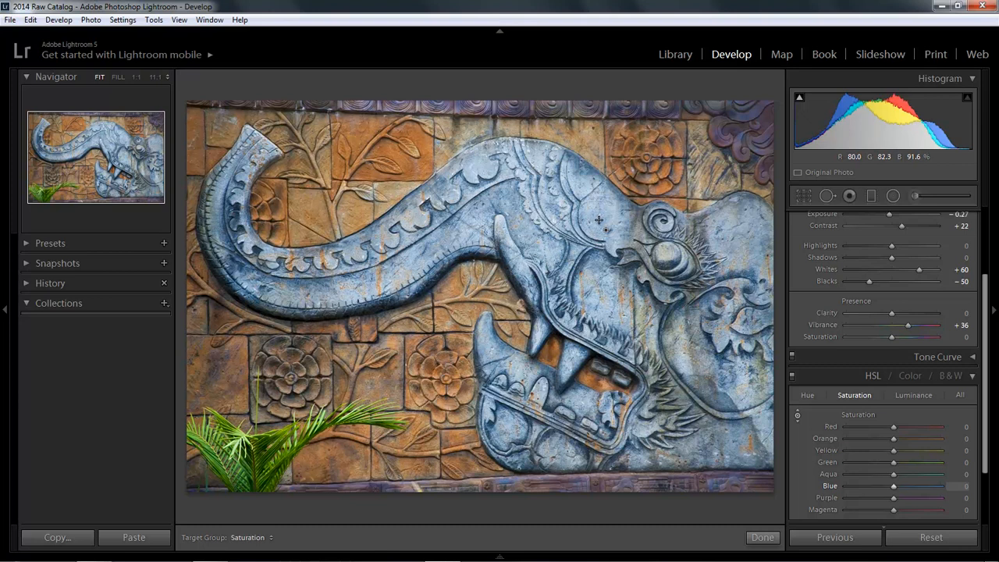
mouse_move(598, 221)
left_mouse_down()
mouse_move(596, 179)
mouse_move(598, 229)
left_mouse_up()
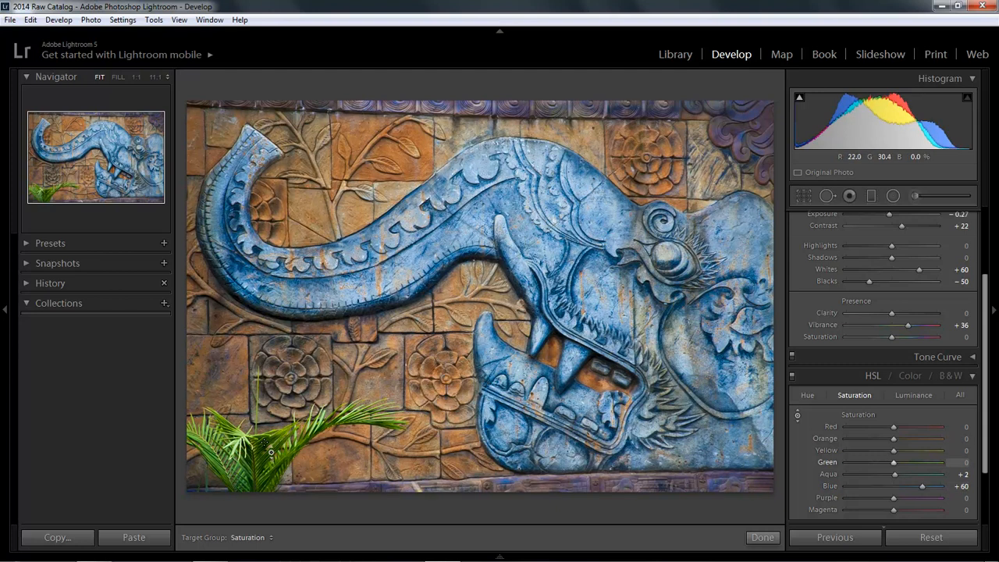
left_click_drag(272, 451, 275, 504)
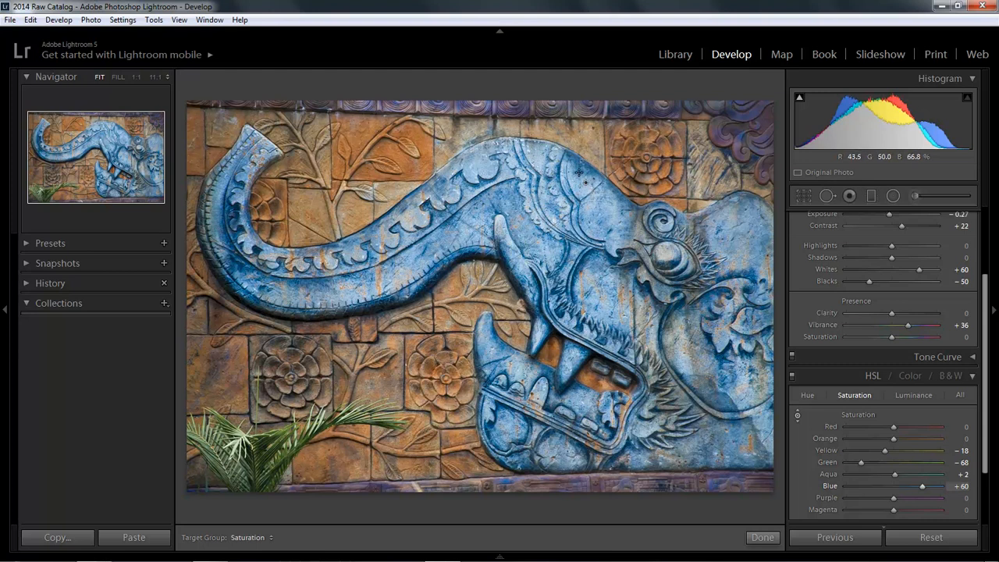
mouse_move(578, 174)
left_mouse_down()
mouse_move(576, 147)
mouse_move(581, 173)
left_mouse_up()
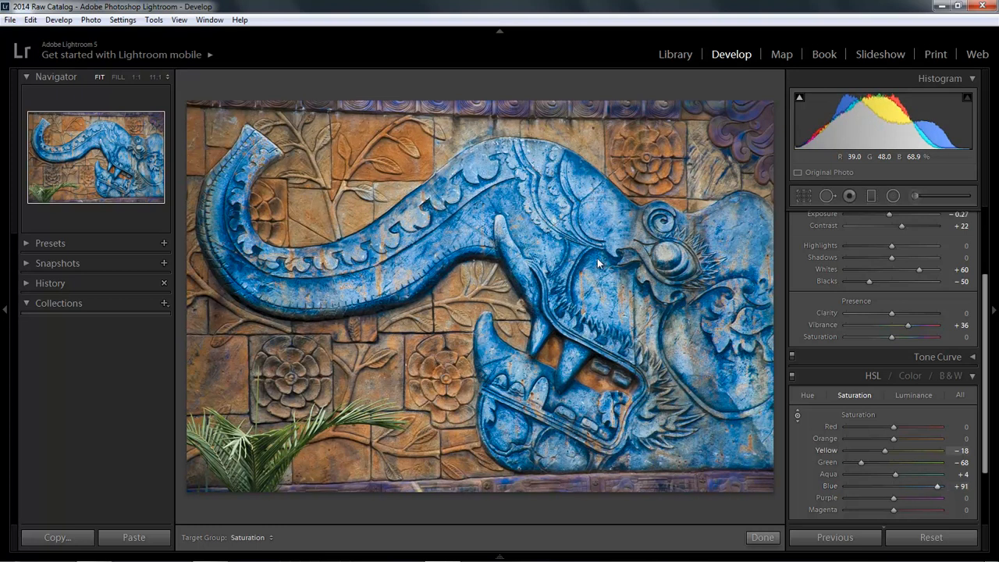
- With targeted hue adjustment, shift the carved elephant to Blue +17, Aqua +2, and shift the orange brick background toward red
key("g")
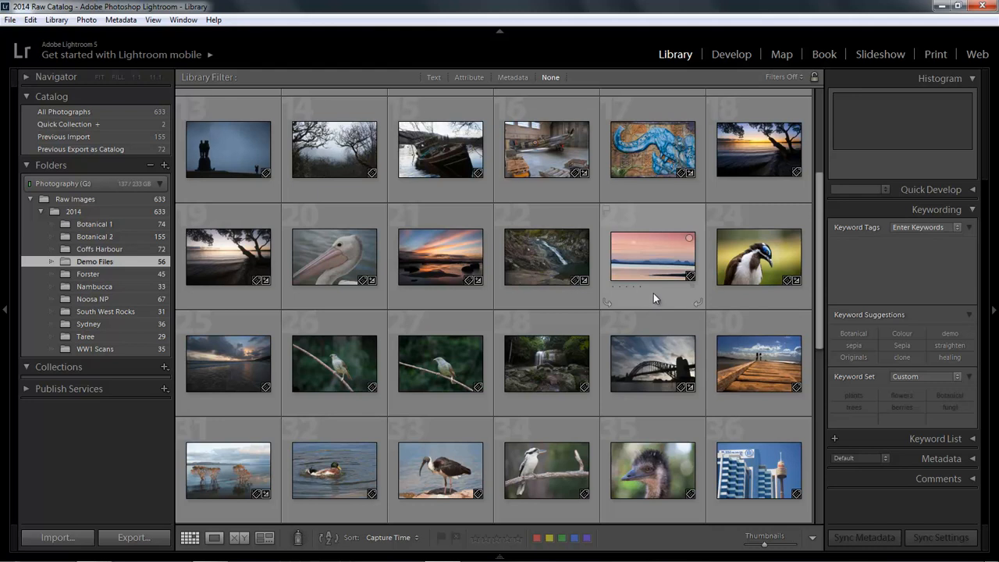
left_click(654, 148)
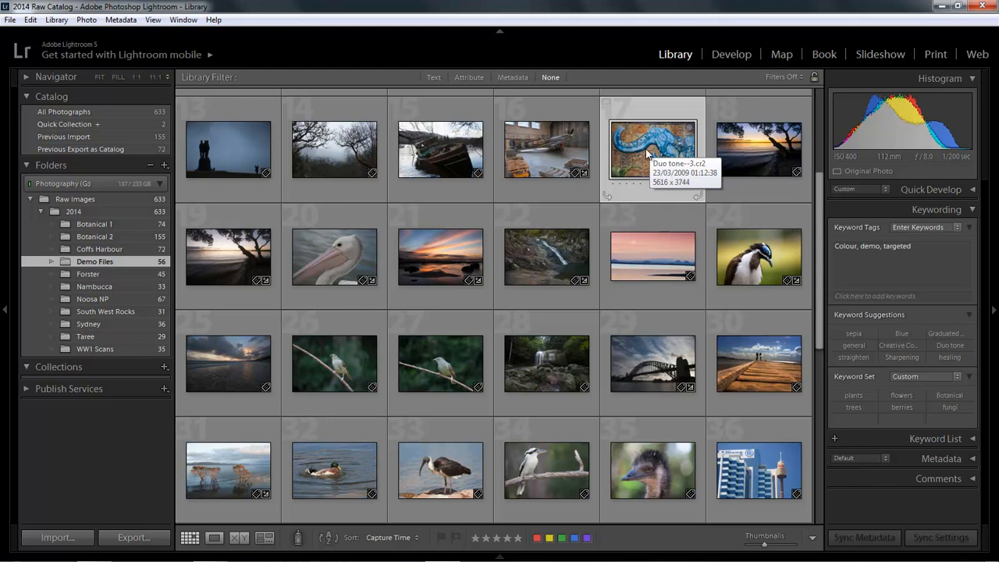
left_click(731, 54)
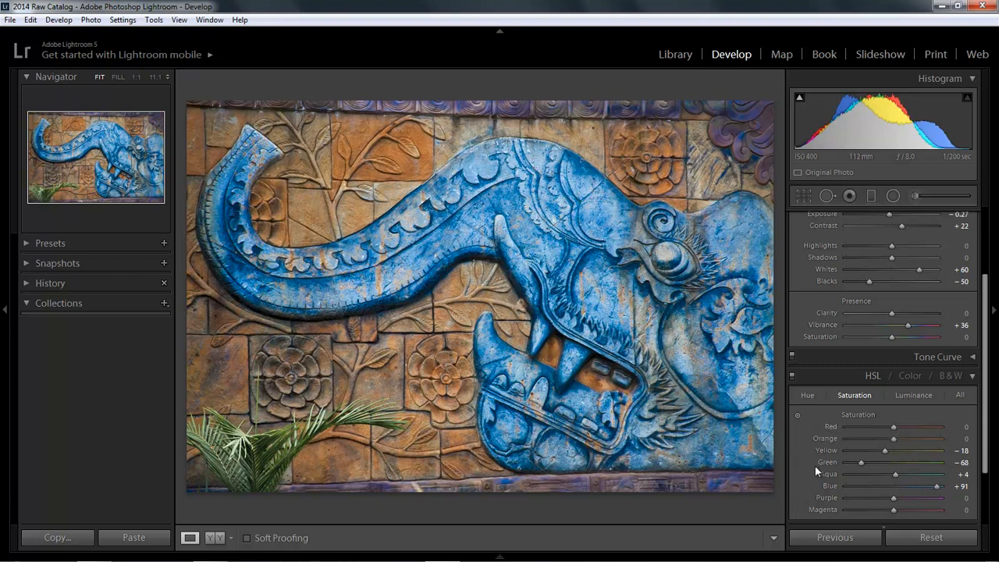
left_click(805, 394)
left_click(797, 415)
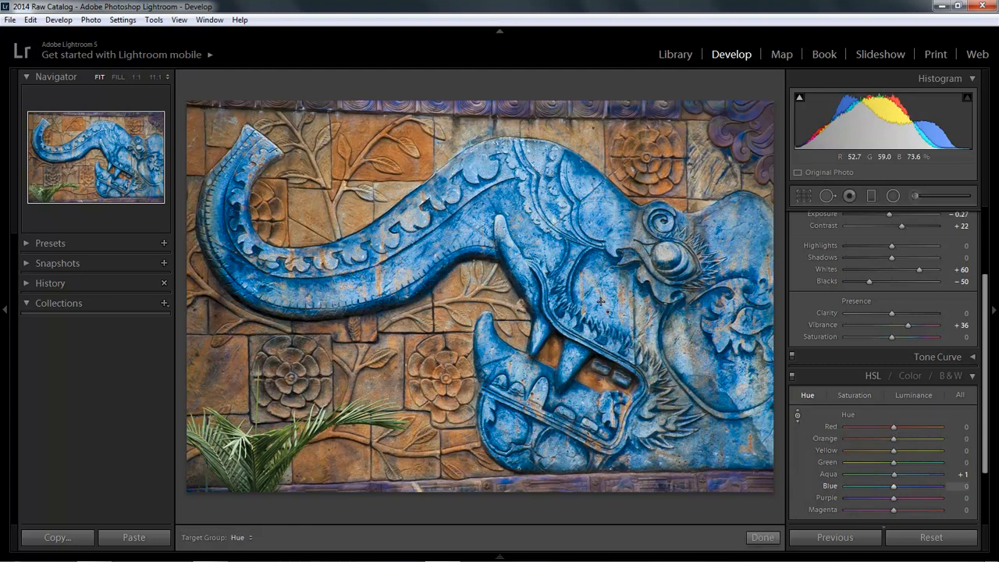
mouse_move(486, 201)
left_mouse_down()
mouse_move(483, 242)
mouse_move(495, 188)
mouse_move(485, 214)
left_mouse_up()
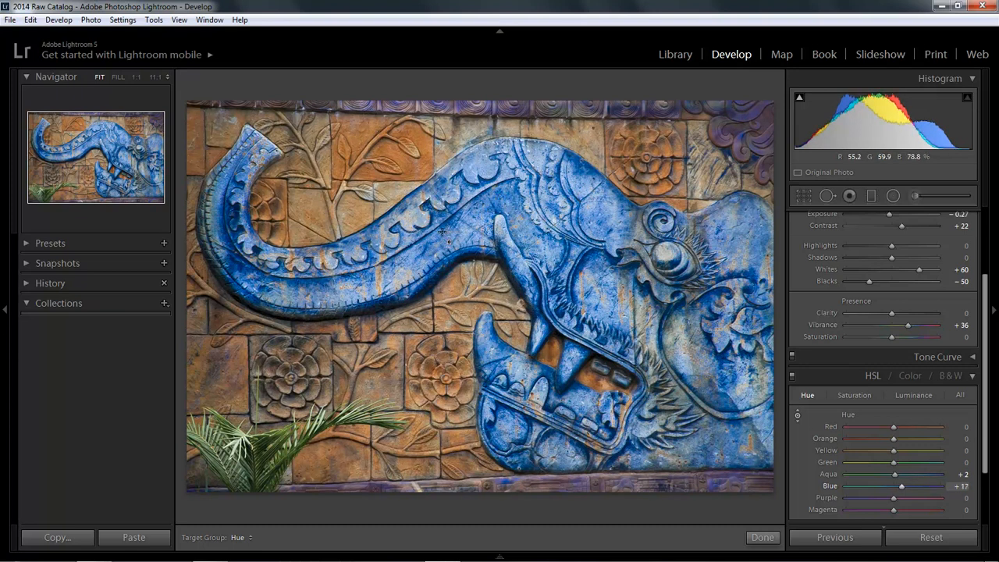
left_click_drag(391, 152, 403, 385)
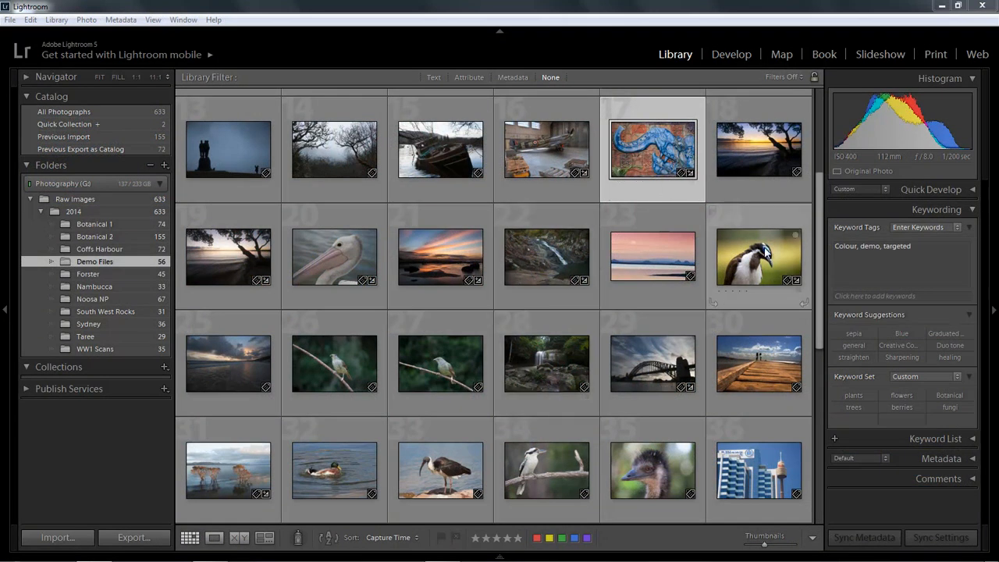
- Reset the develop settings of all photos in the Demo Files folder
left_click_drag(818, 255, 819, 162)
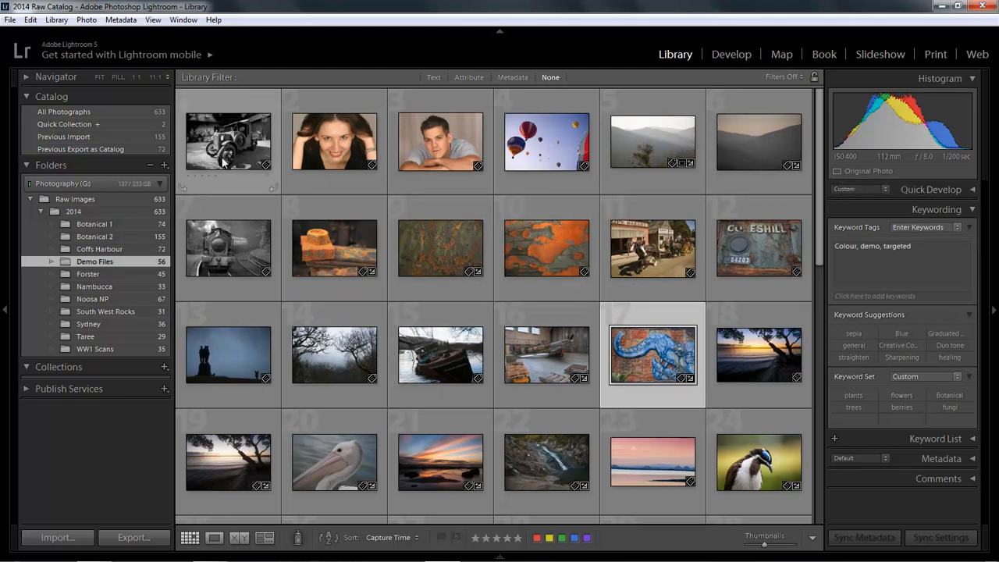
left_click(230, 175)
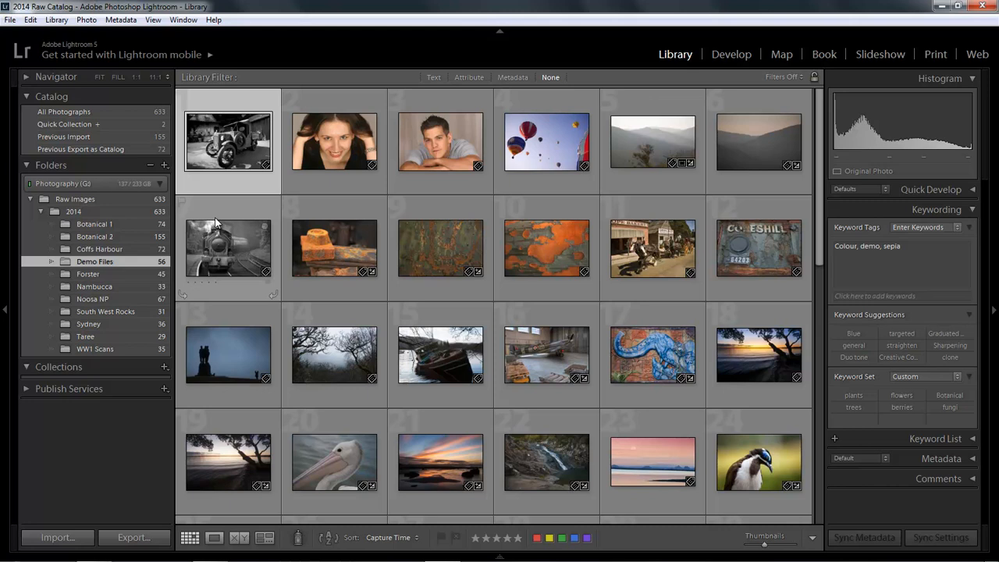
key("ctrl+a")
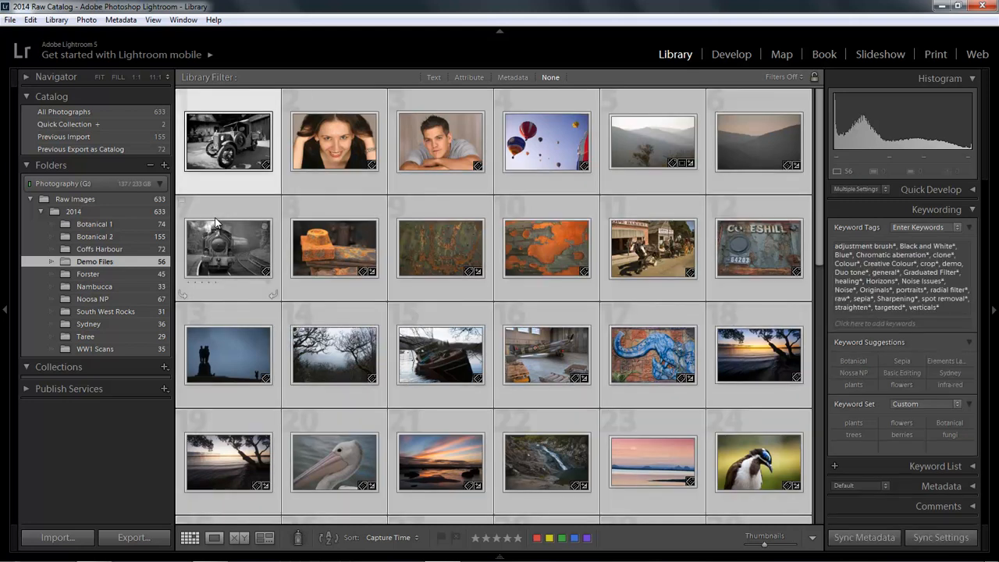
right_click(443, 229)
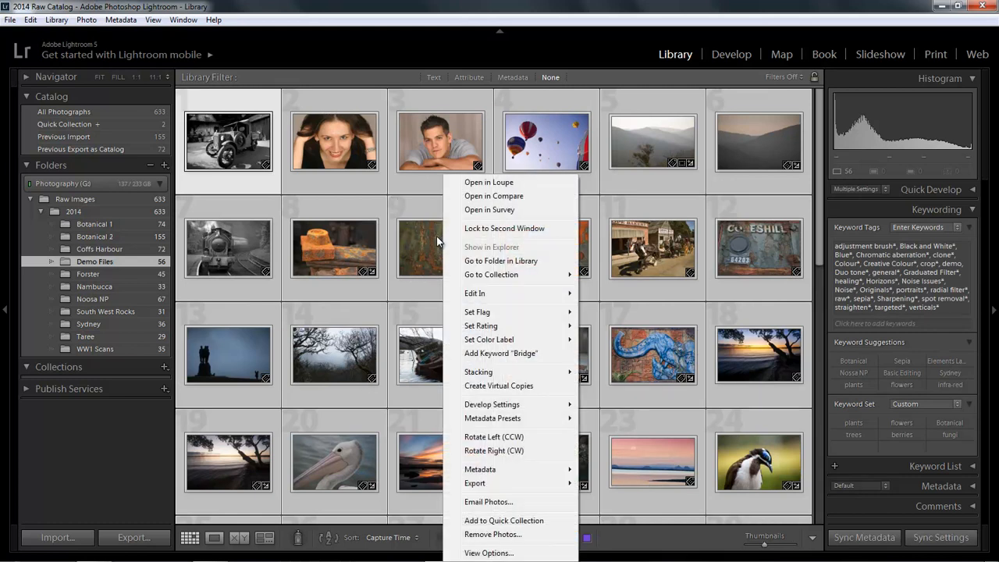
mouse_move(511, 407)
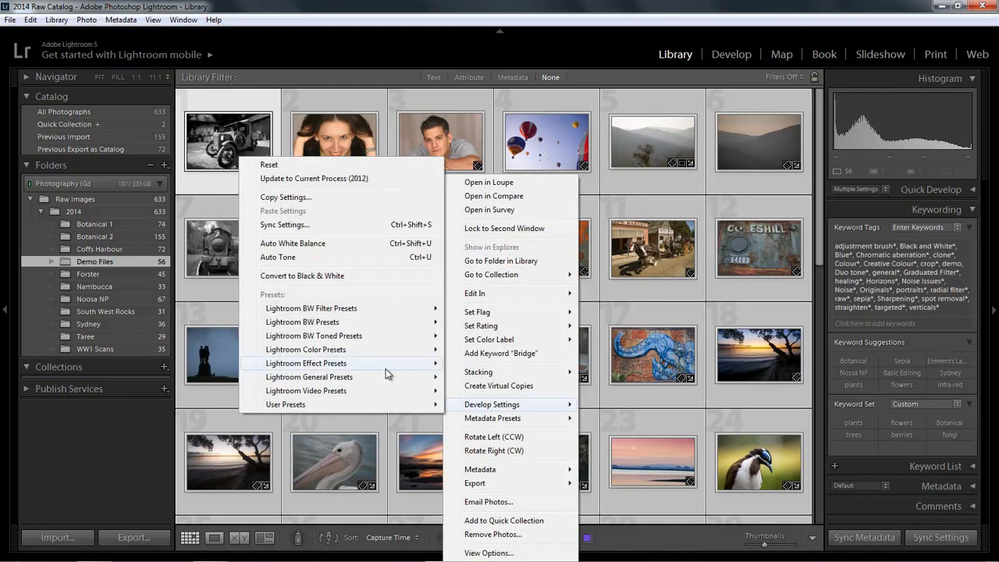
left_click(269, 166)
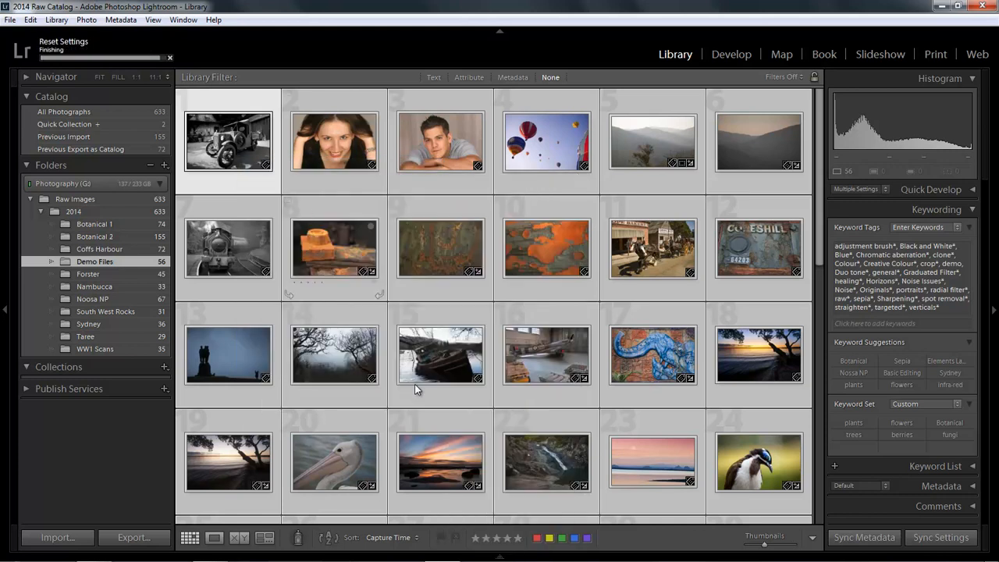